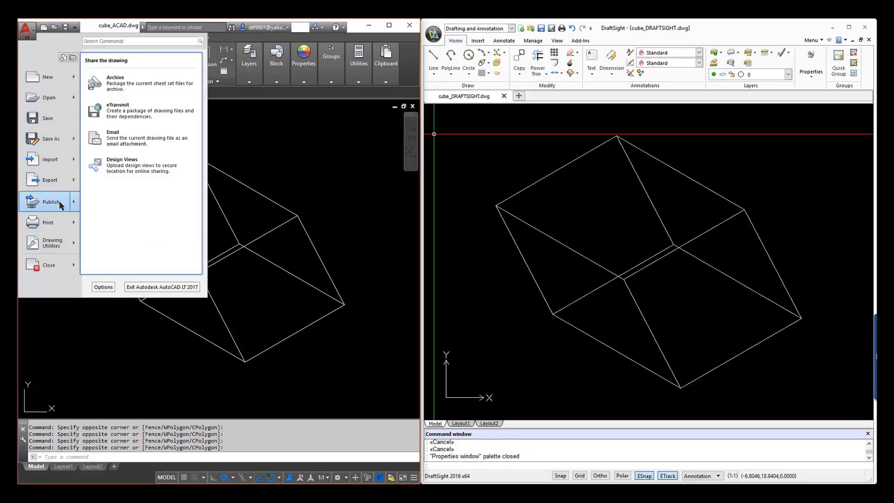
Compare the file-level commands in AutoCAD LT and DraftSight, including publishing, exporting, printing and drawing properties.
mouse_move(61, 219)
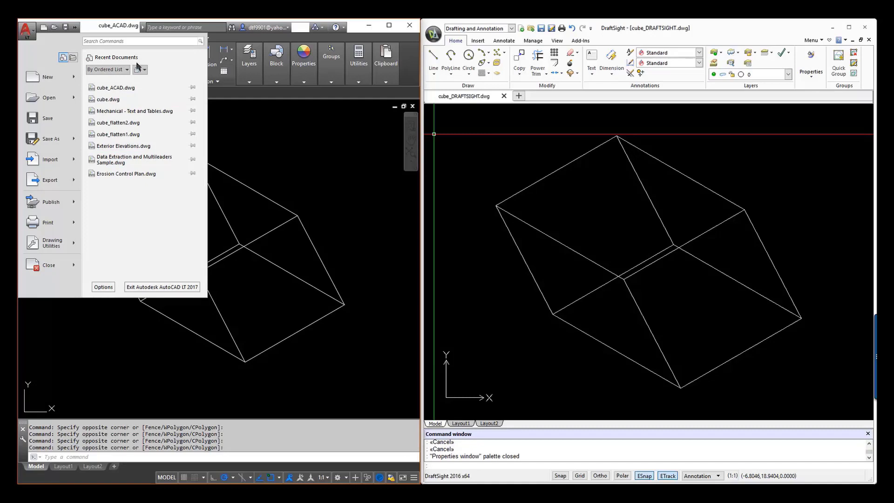
left_click(233, 126)
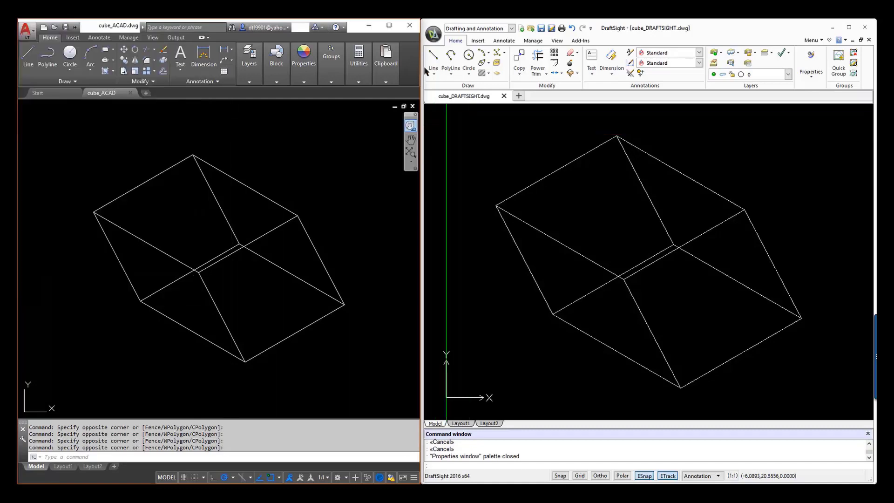
left_click(435, 35)
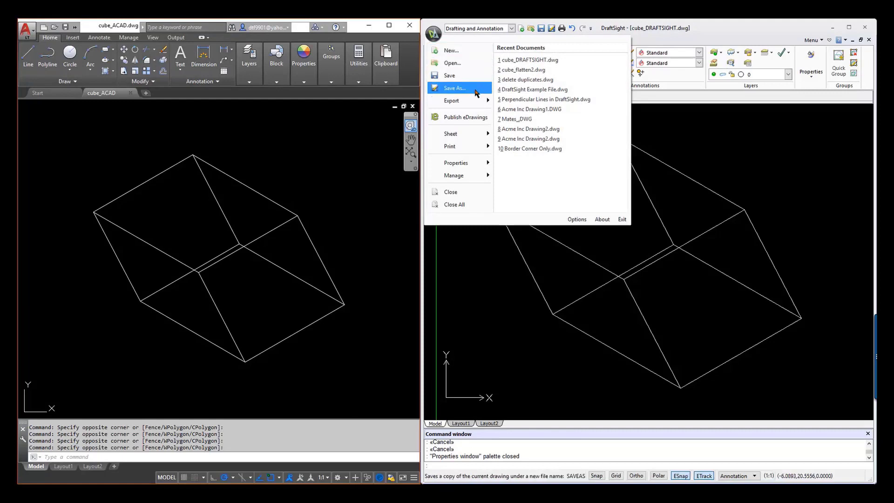
mouse_move(476, 102)
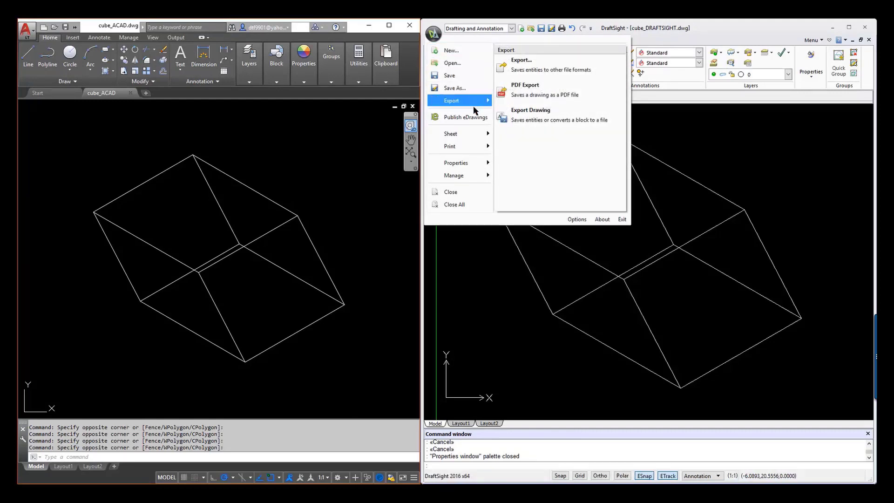
mouse_move(474, 136)
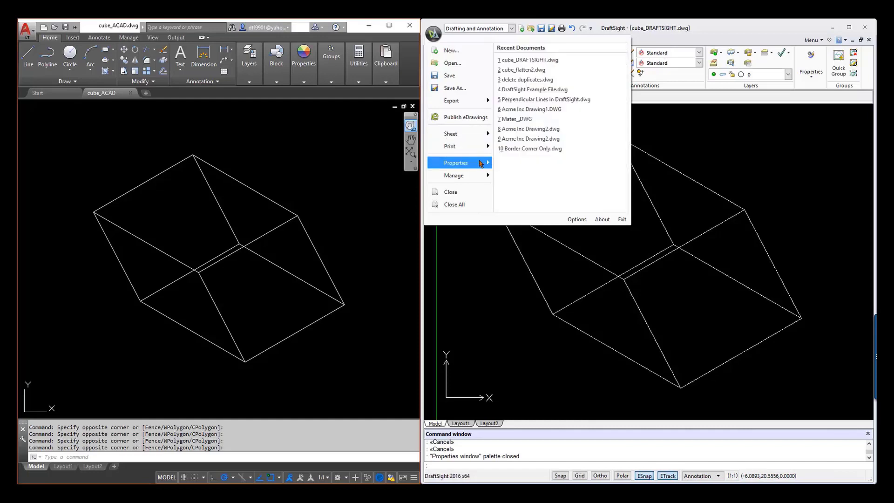
mouse_move(470, 181)
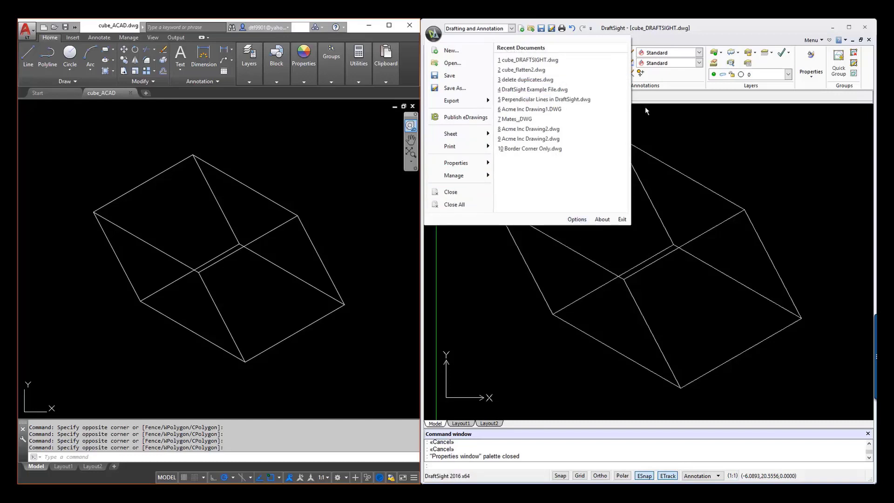
left_click(655, 131)
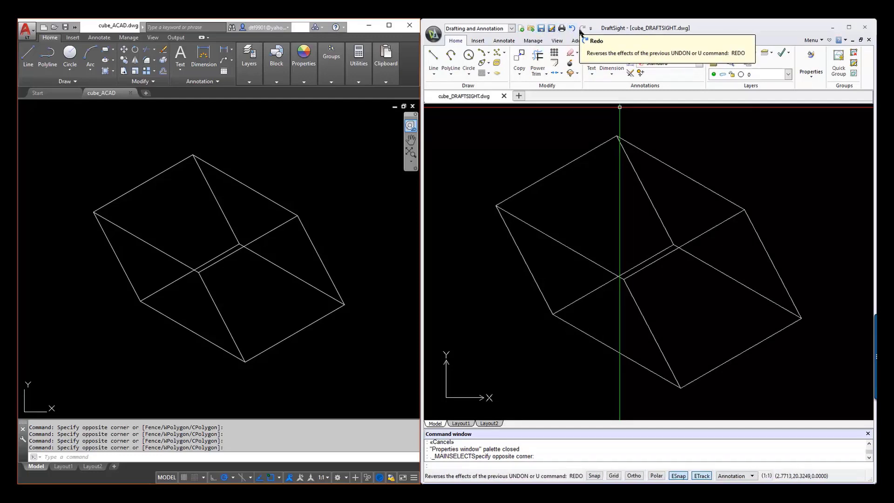
Compare the quick access commands for opening, saving, undoing and redoing in DraftSight and AutoCAD LT.
left_click(541, 135)
left_click(519, 130)
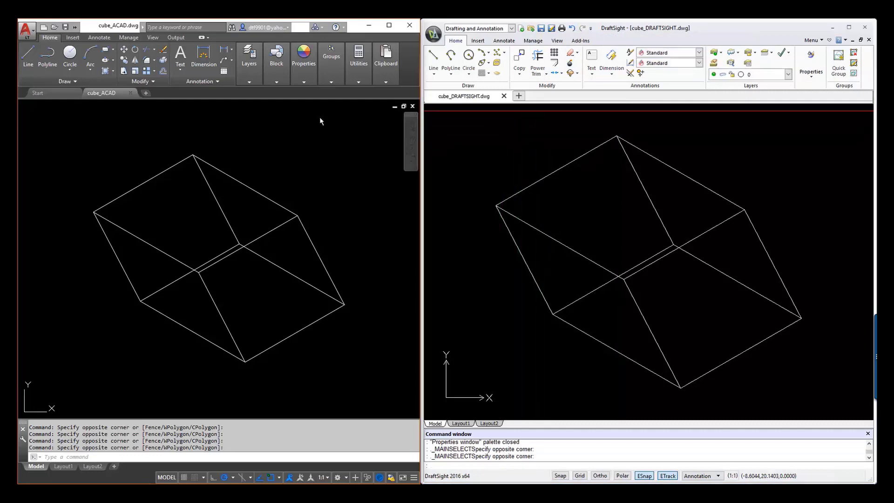
left_click(266, 124)
left_click(252, 123)
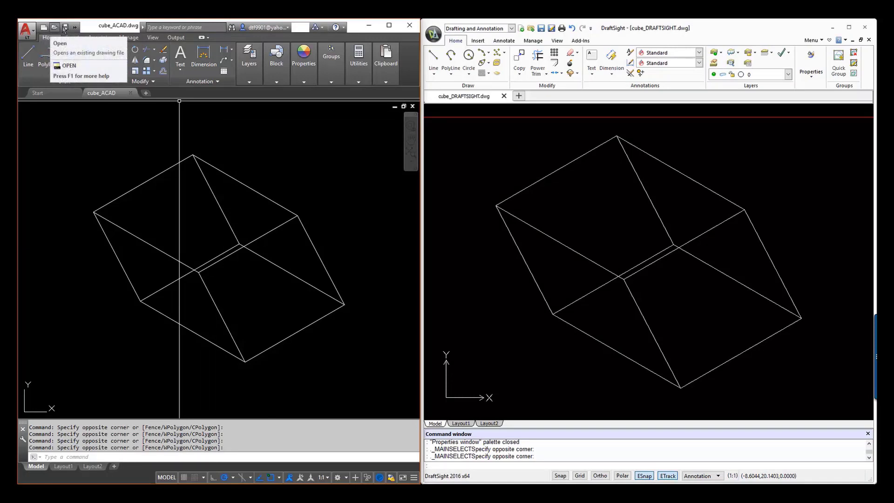
left_click(75, 28)
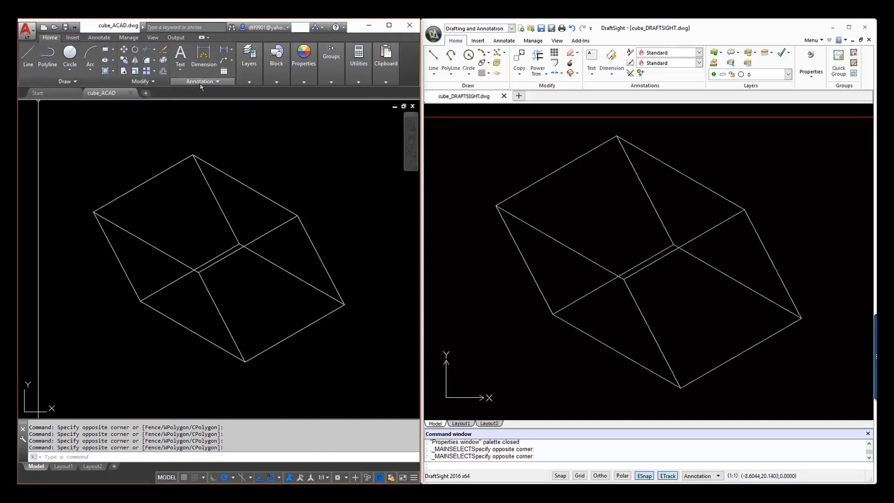
Examine the layer, group and property tools in AutoCAD LT and compare them with DraftSight's equivalents.
left_click(242, 83)
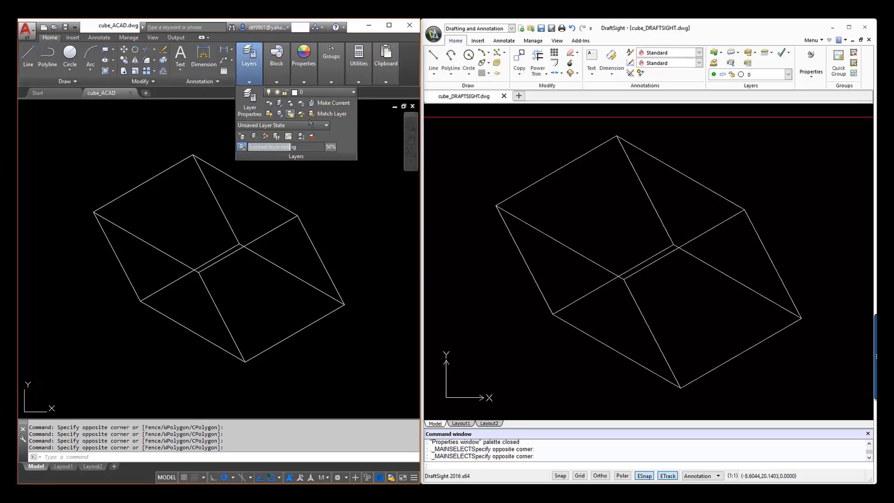
left_click(328, 77)
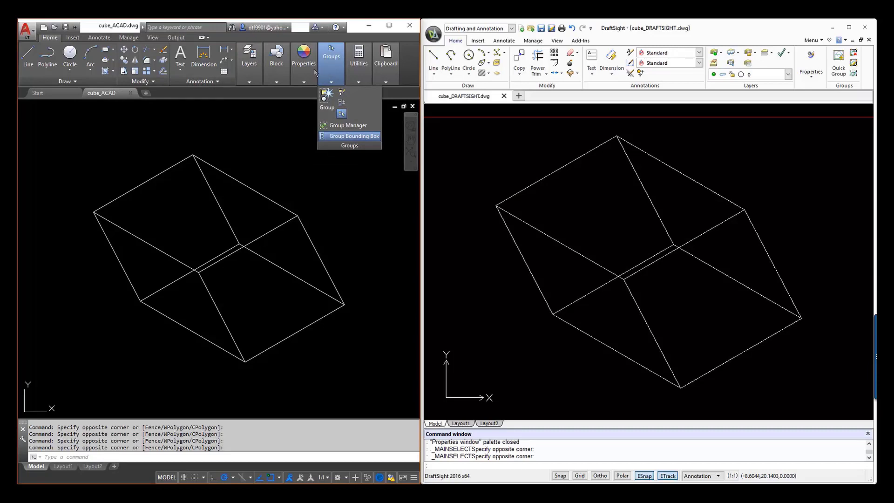
left_click(307, 73)
left_click(331, 76)
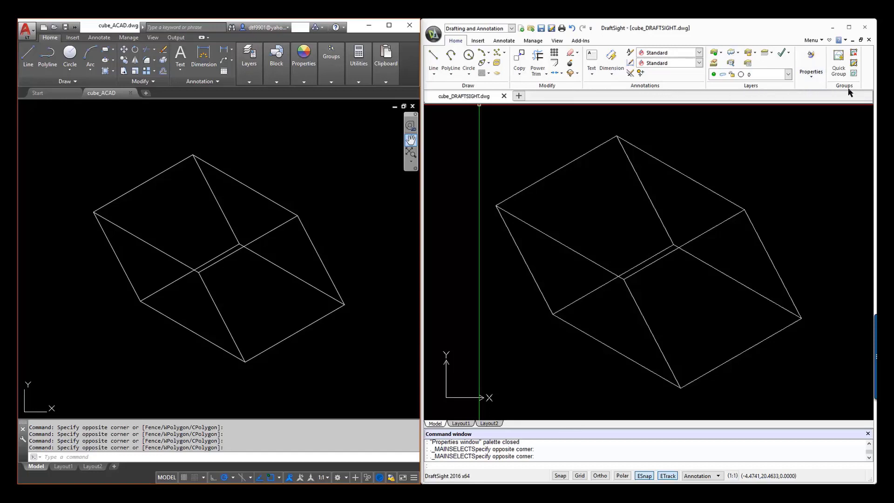
left_click(802, 133)
left_click(586, 113)
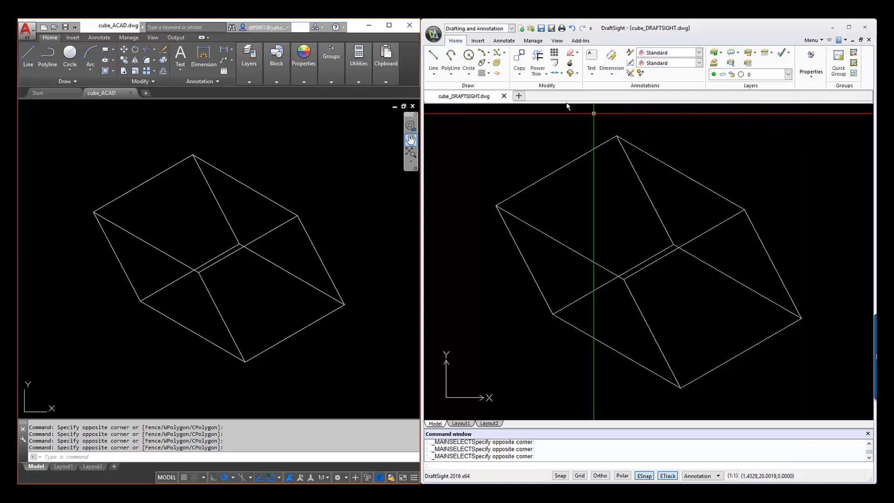
Compare the block, reference and data insertion tools in DraftSight and AutoCAD LT.
left_click(480, 41)
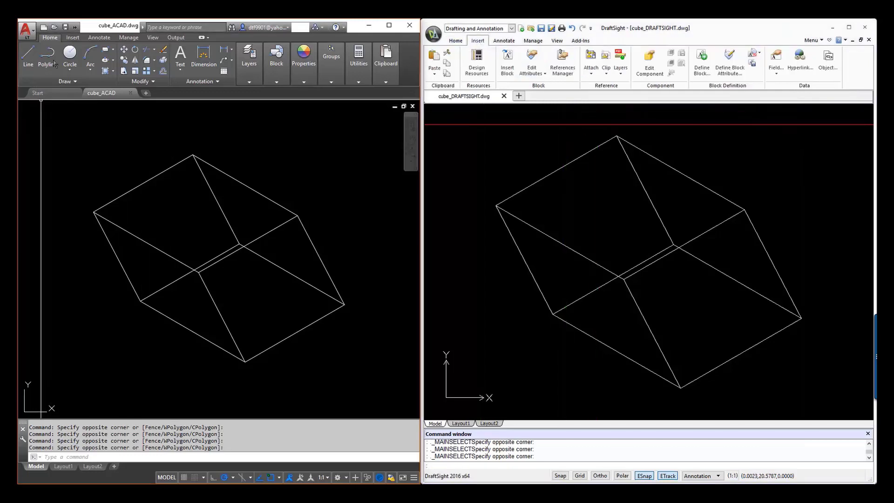
left_click(73, 38)
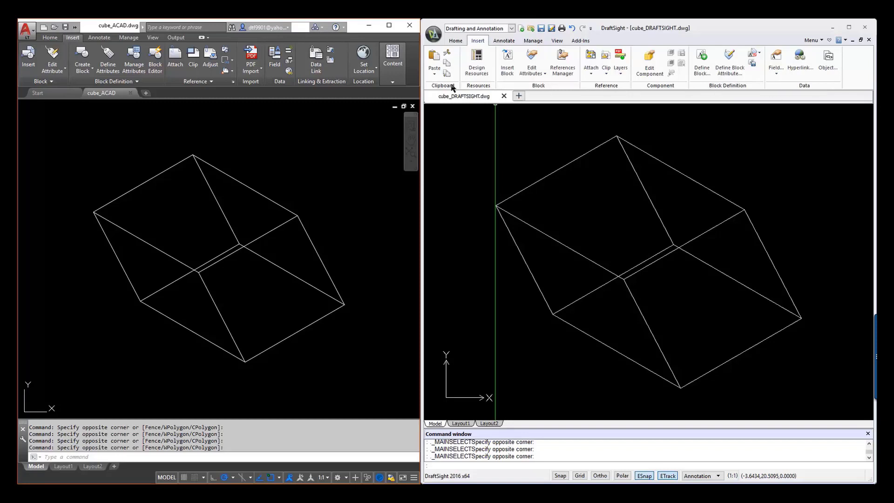
left_click(442, 115)
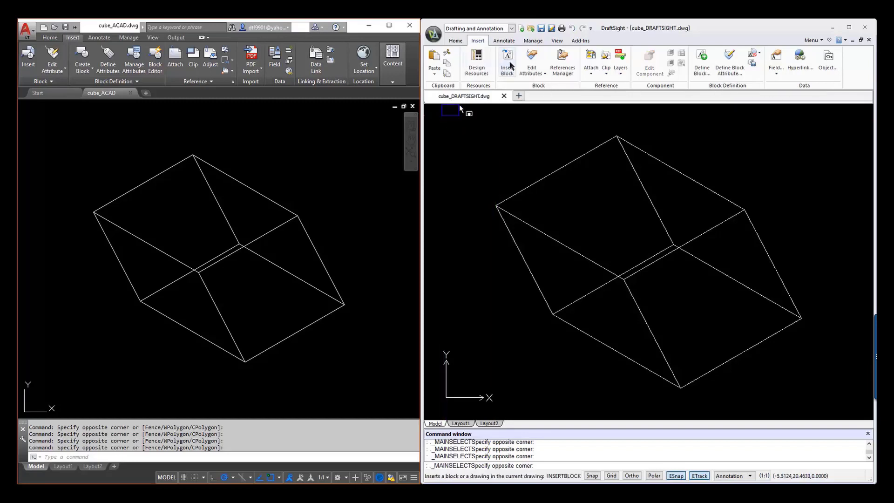
left_click(498, 139)
Compare the annotation tools in both programs, covering text, dimensions, tables, markup and annotation scaling.
left_click(507, 41)
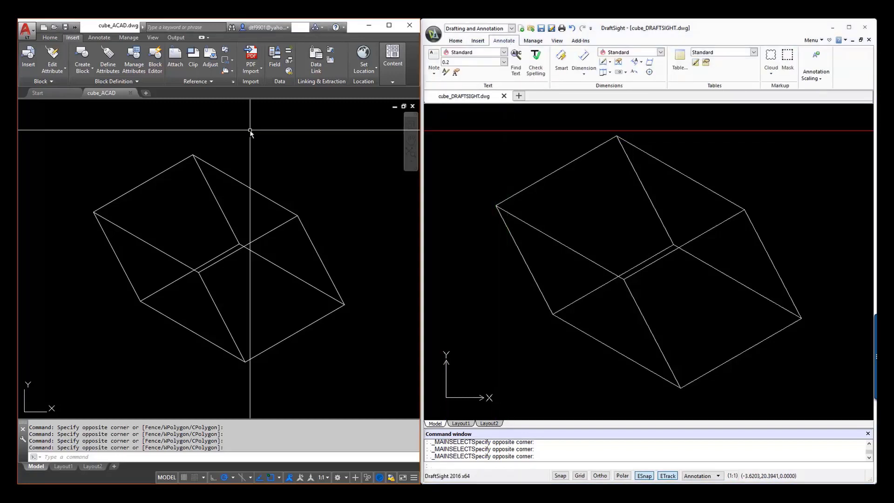
left_click(99, 37)
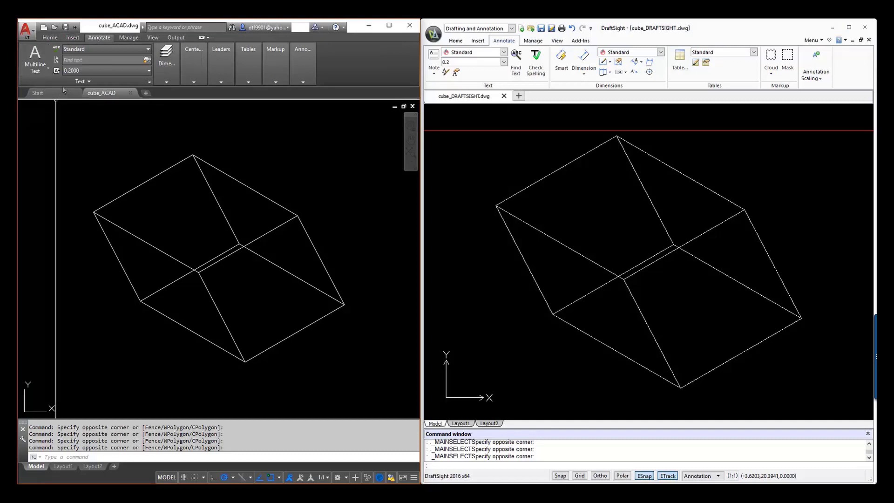
left_click(174, 63)
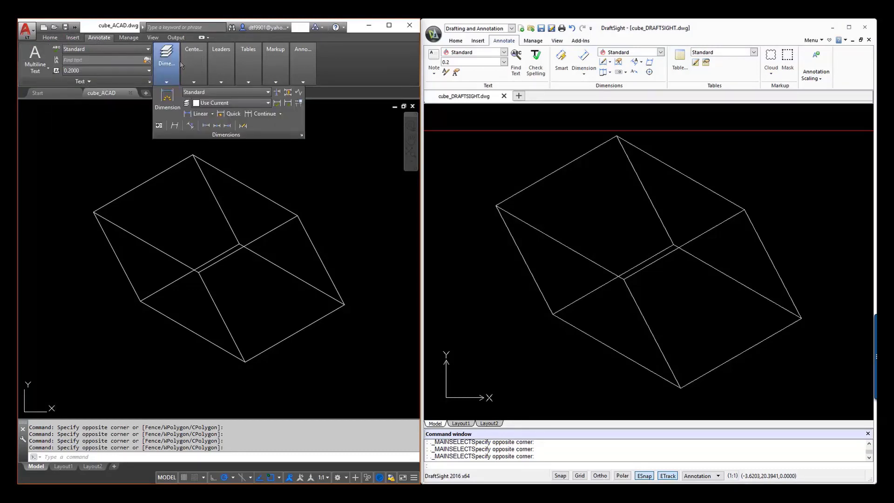
mouse_move(207, 64)
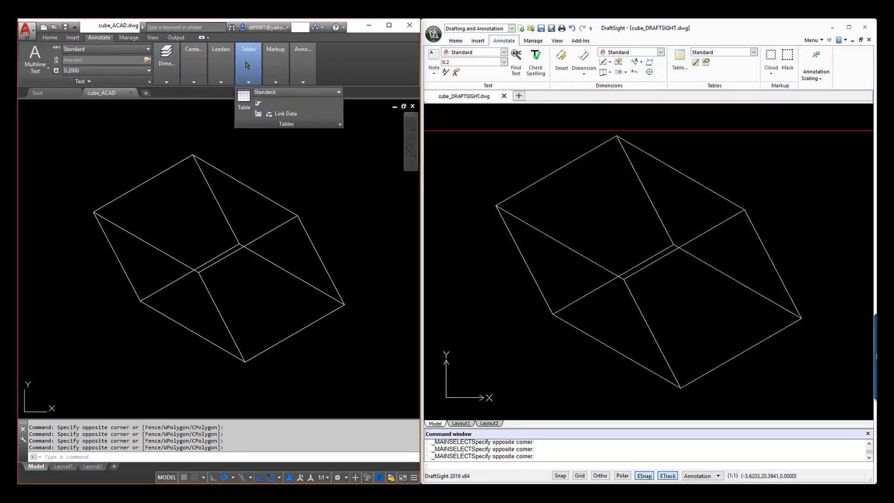
mouse_move(279, 69)
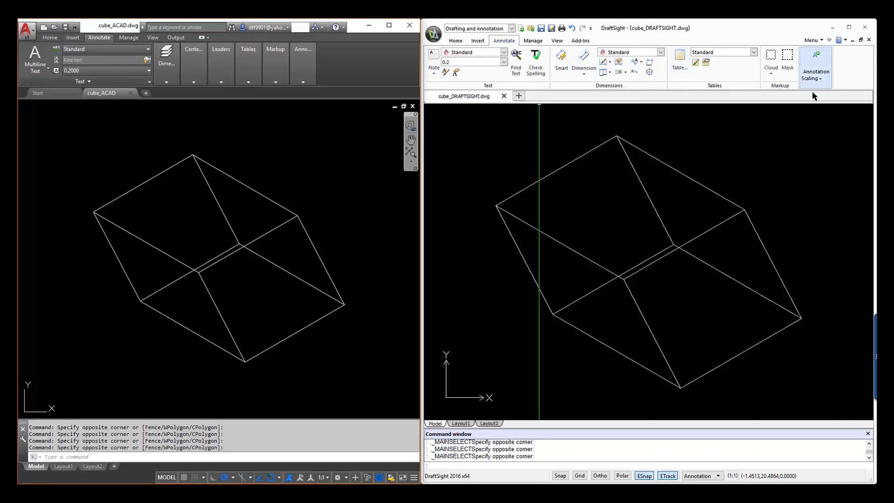
Compare the management and view tools in both programs, including the options for arranging drawing windows.
left_click(532, 40)
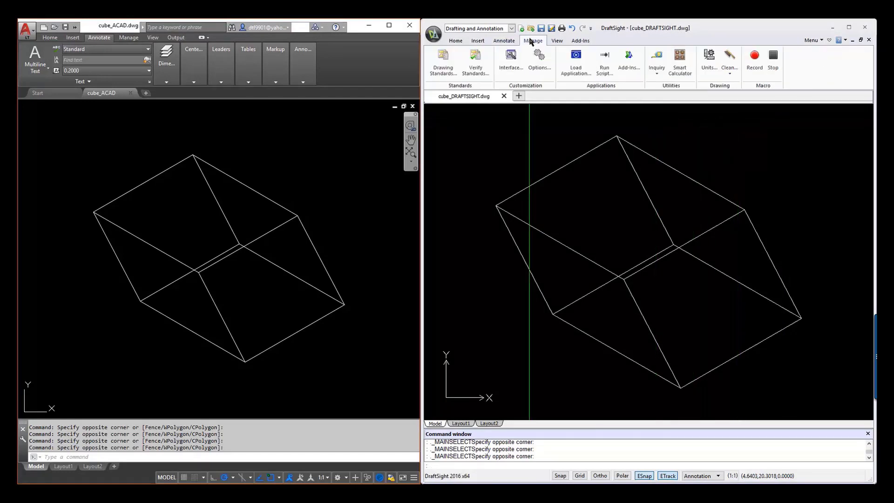
left_click(129, 39)
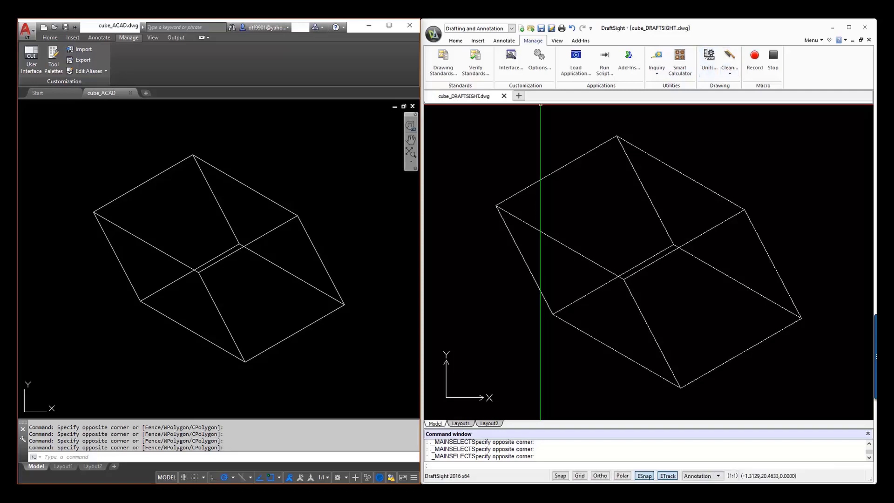
left_click(557, 41)
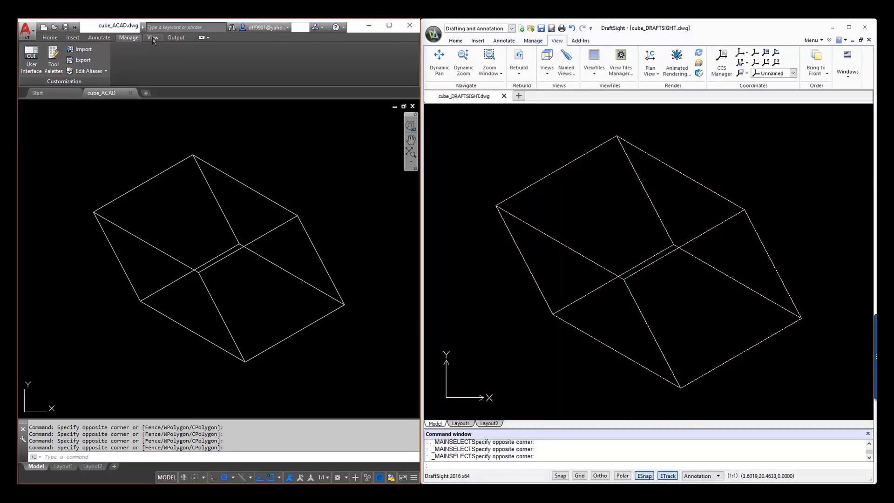
left_click(153, 38)
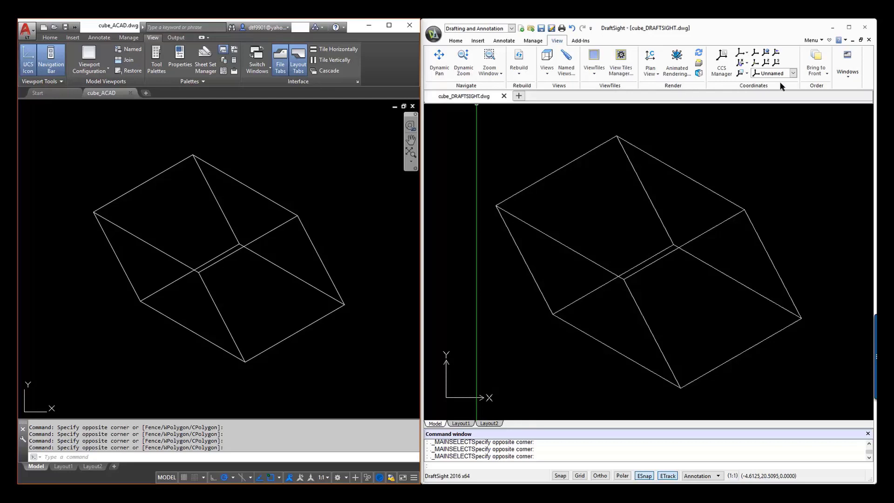
left_click(847, 77)
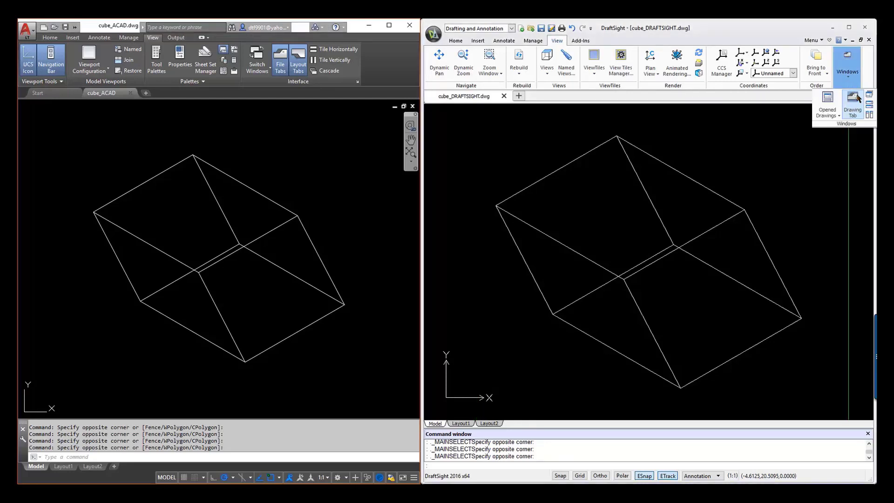
left_click(871, 117)
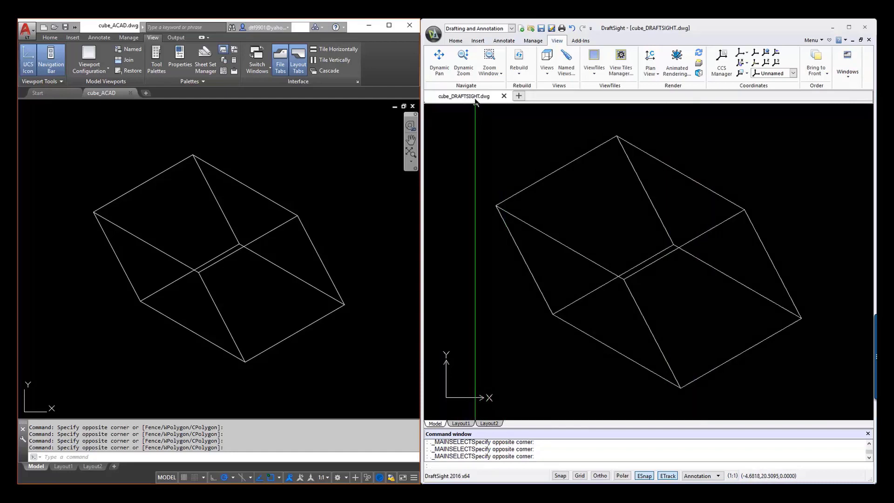
Compare how both programs present the open cube drawings and their model and layout spaces.
mouse_move(475, 97)
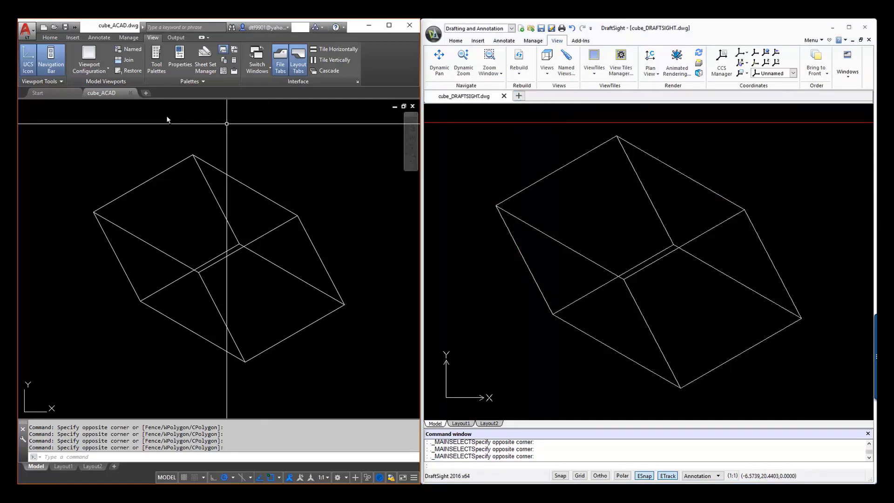
mouse_move(99, 95)
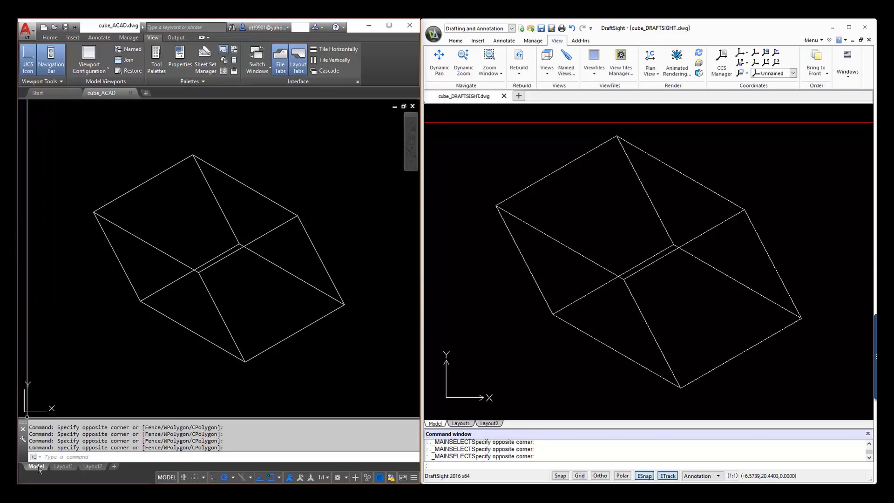
mouse_move(100, 469)
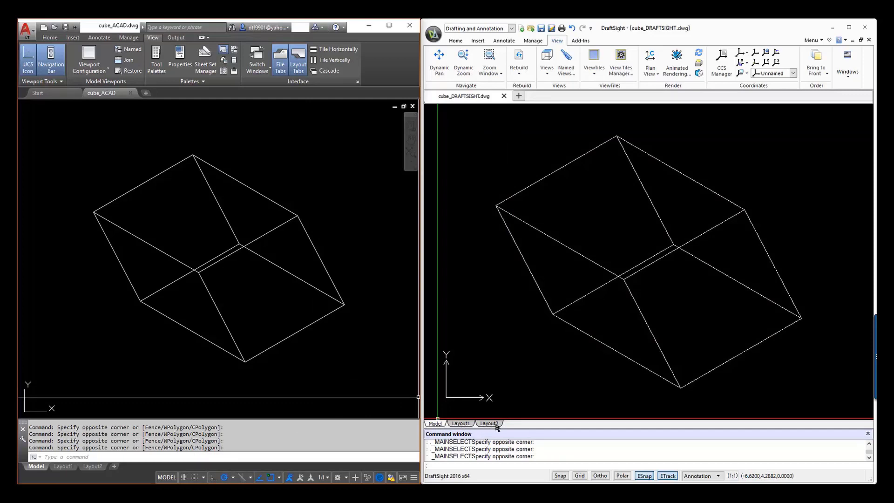
left_click(541, 402)
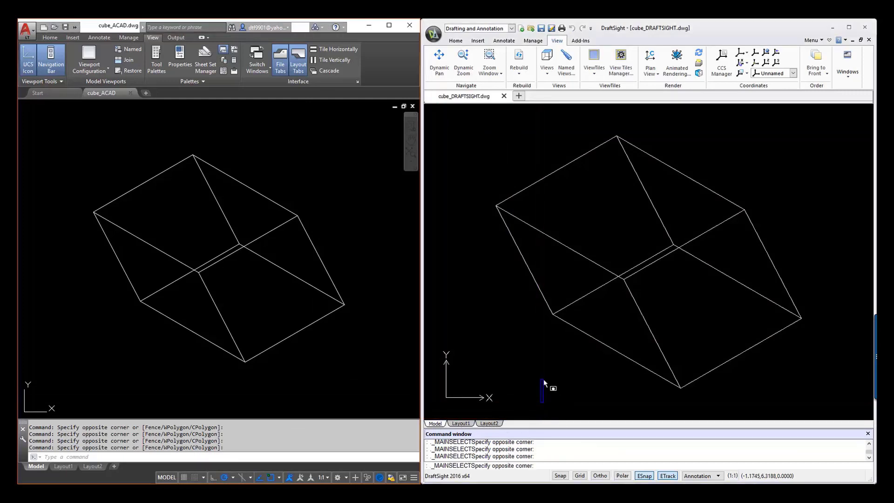
left_click(544, 381)
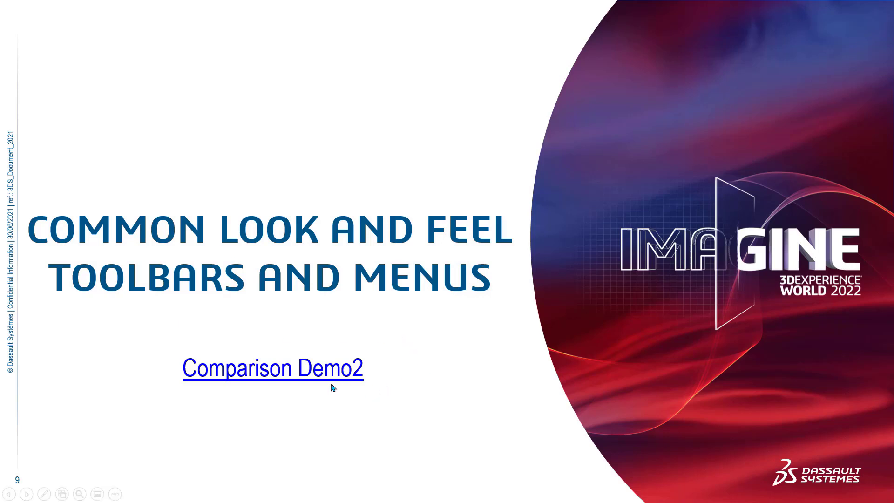
left_click(345, 373)
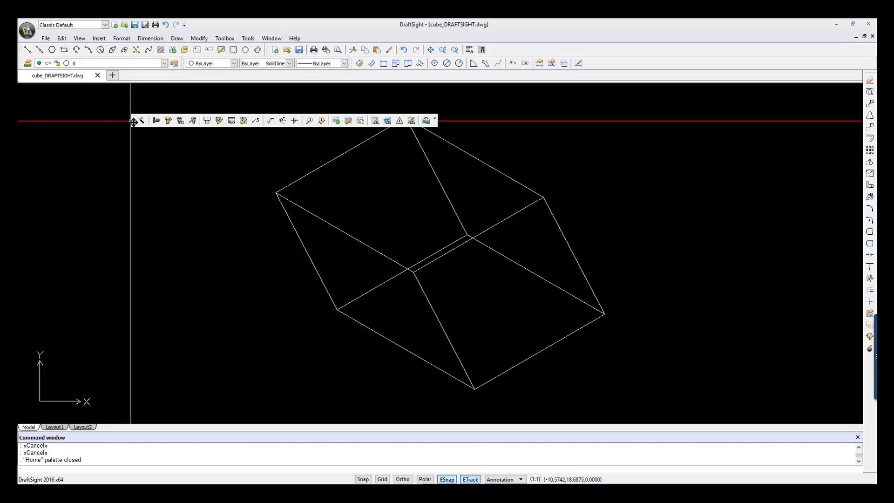
Dock the floating toolbar at the end of the upper toolbar row, beside the zoom and properties tools.
left_click_drag(134, 121, 495, 49)
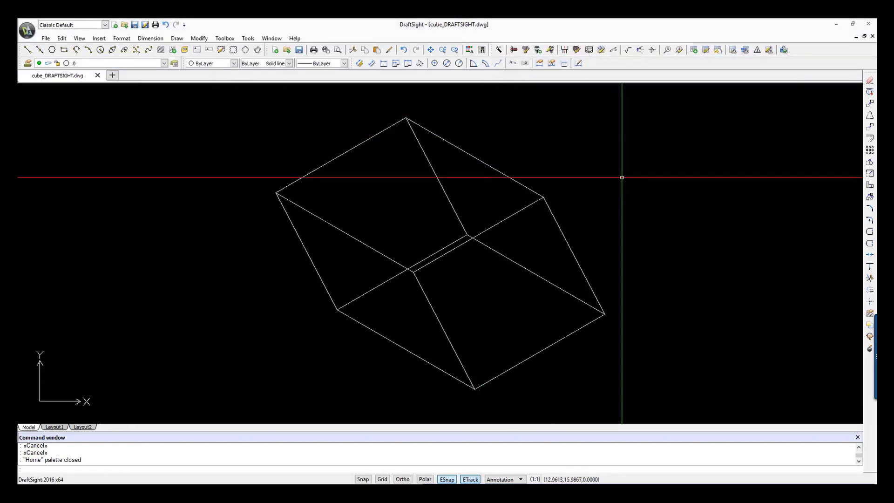
Turn on the Layer Tools and Text toolbars in DraftSight's toolbar list.
right_click(599, 61)
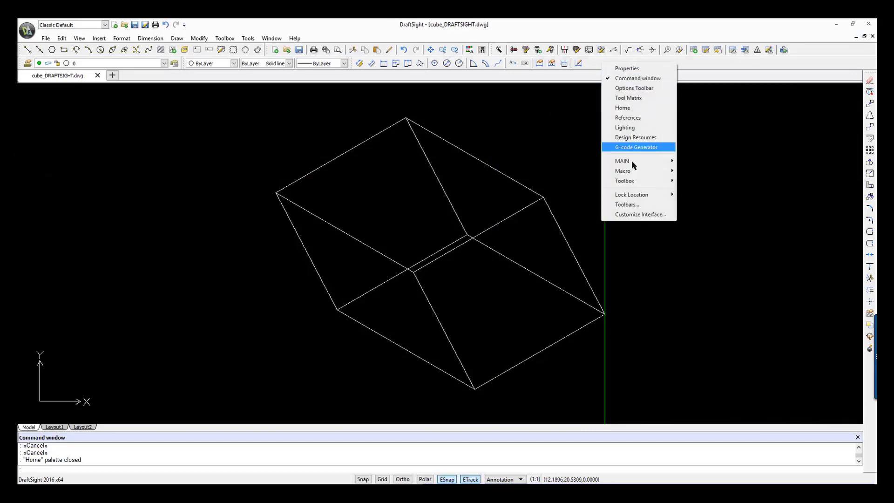
left_click(642, 207)
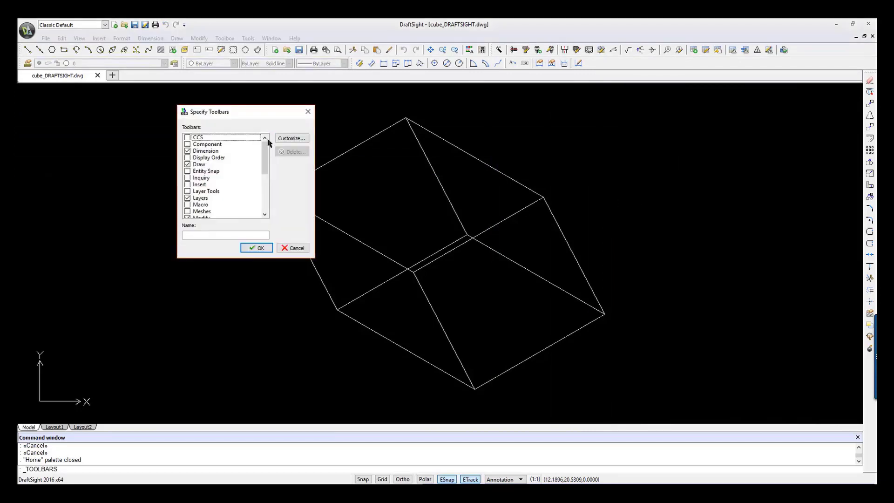
scroll(266, 150, "down", 1)
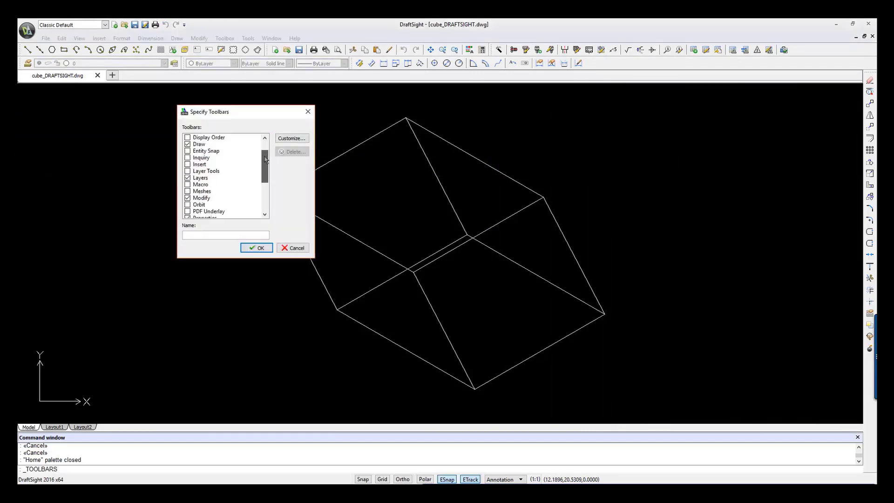
left_click(191, 172)
scroll(256, 174, "down", 4)
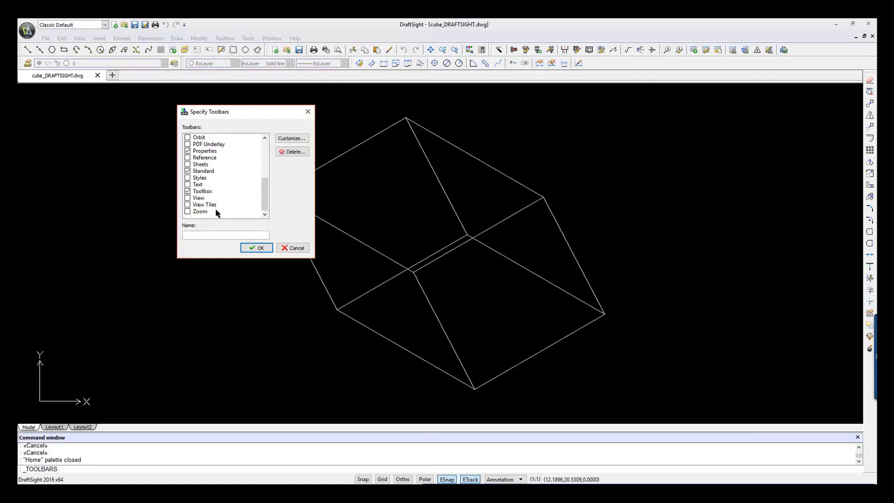
left_click(188, 185)
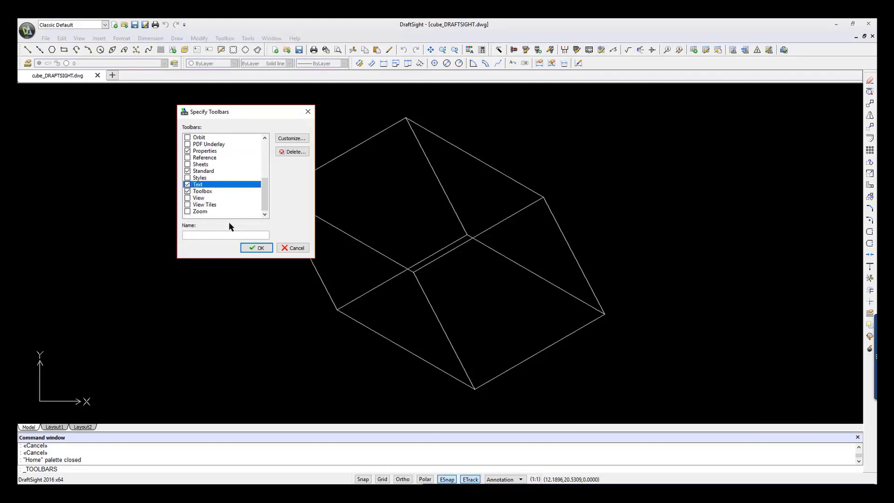
left_click(254, 248)
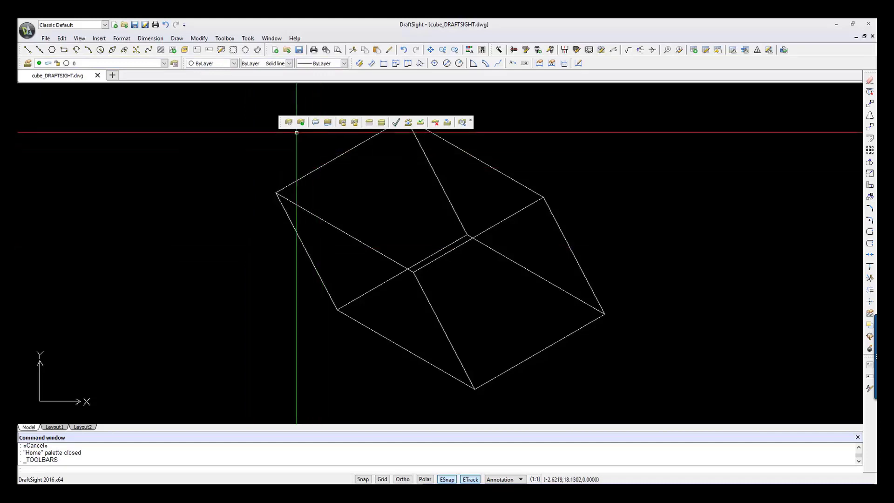
Dock the Dimension toolbar vertically alongside the drawing area and the Layer Tools toolbar beside the line properties controls.
left_click_drag(280, 121, 24, 86)
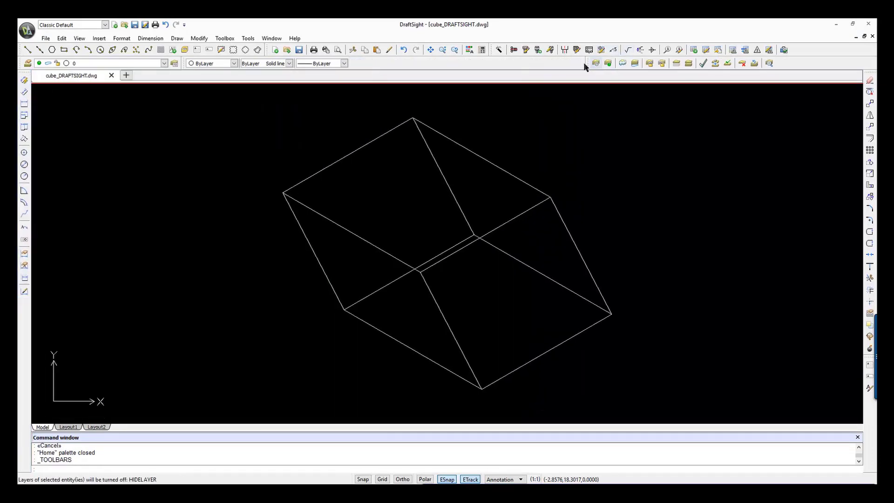
left_click_drag(589, 63, 352, 60)
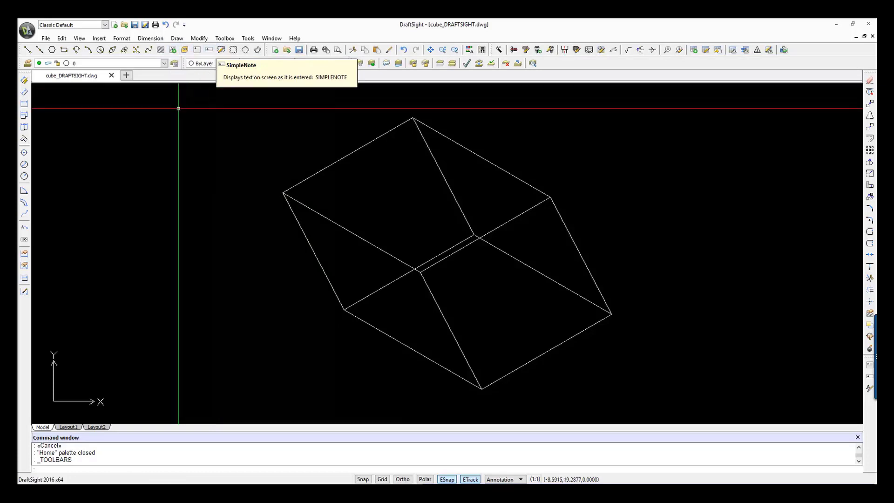
left_click(163, 107)
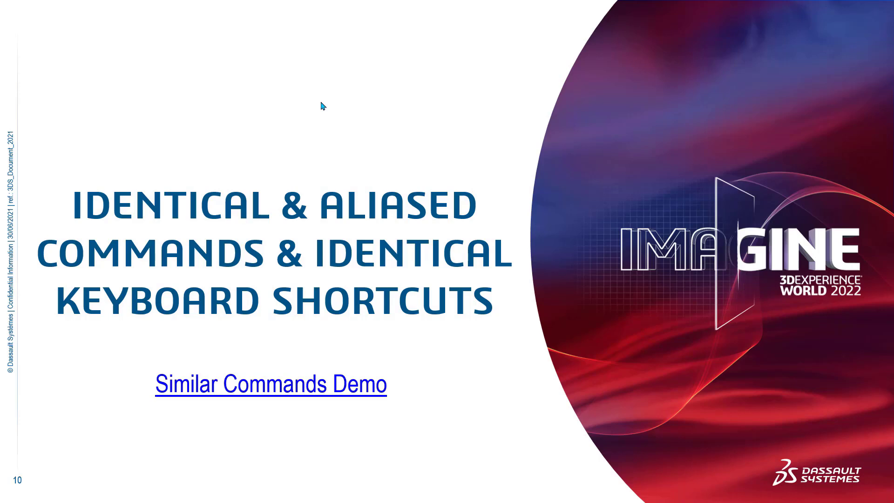
left_click(353, 396)
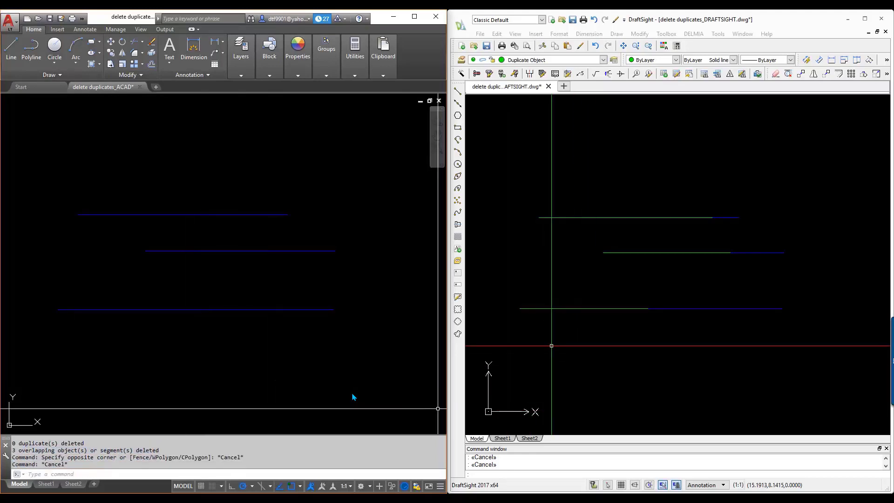
Run OVERKILL on all the lines in the DraftSight drawing, ignoring layer and line color and combining overlapping and collinear entities.
type("O")
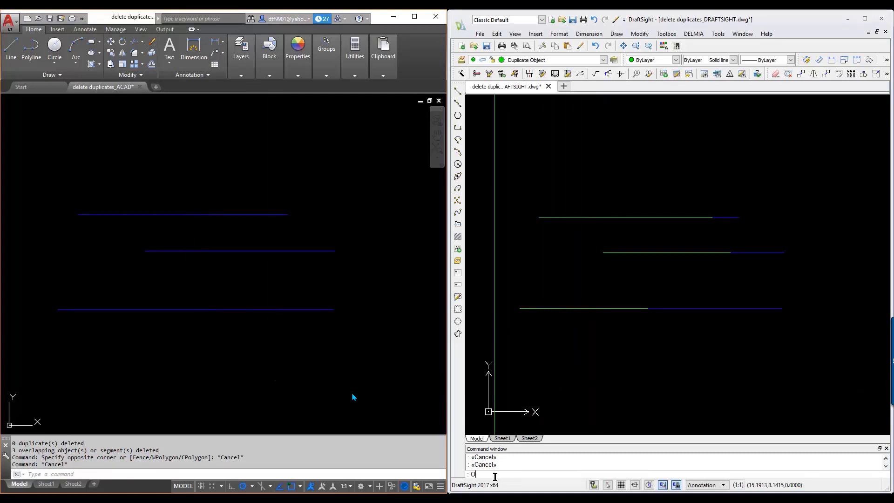
type("VERKILL")
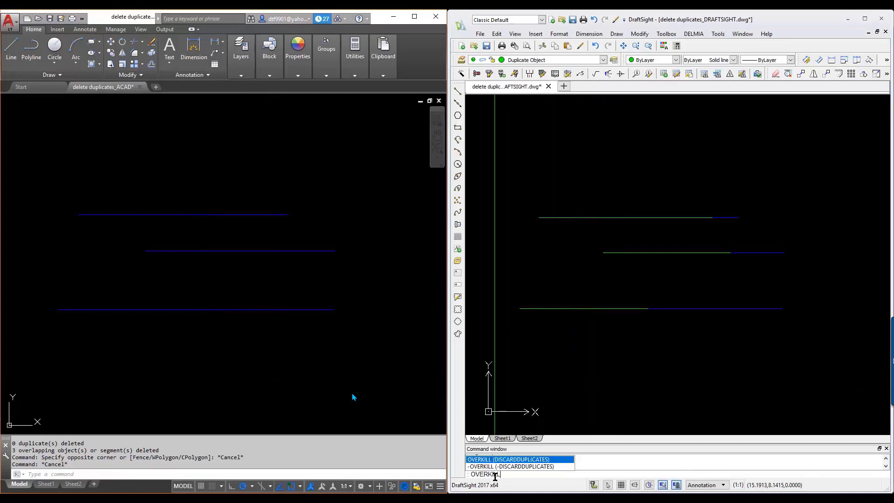
key("Return")
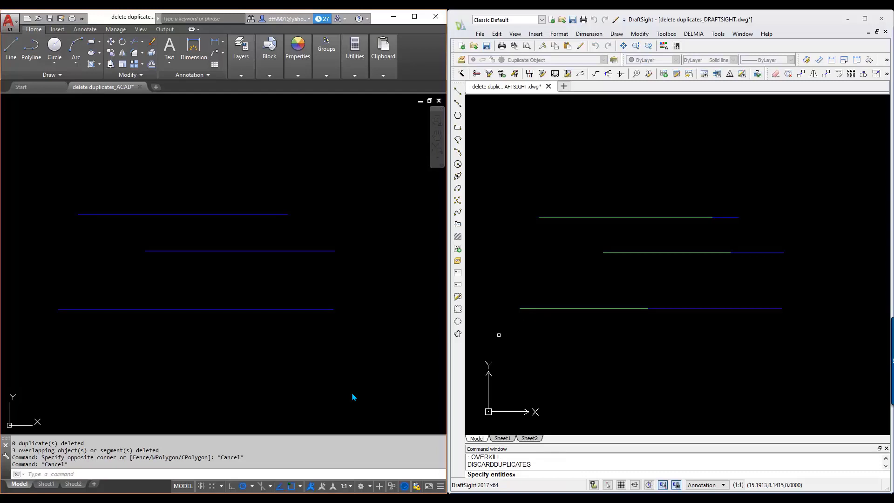
left_click(499, 335)
left_click(805, 187)
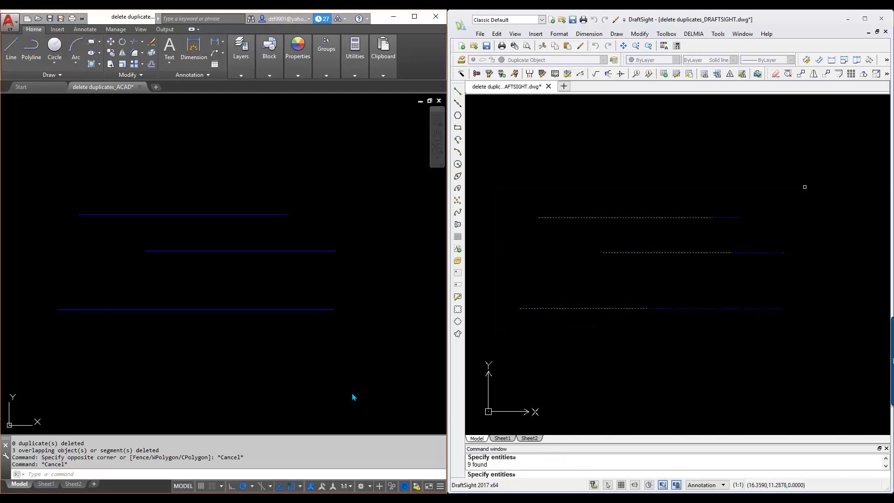
key("Return")
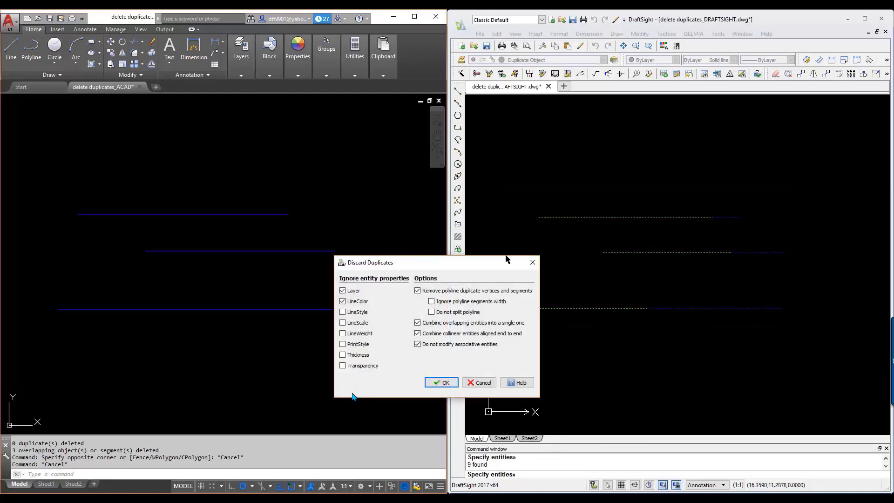
left_click_drag(508, 259, 697, 147)
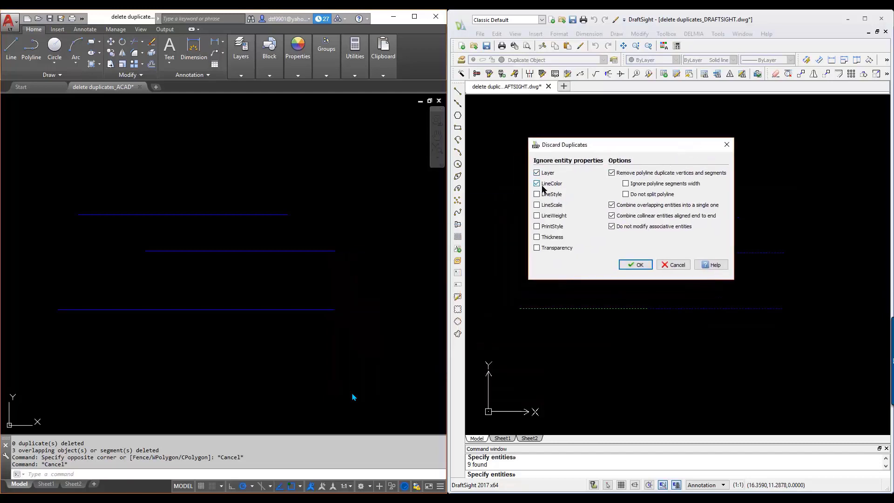
left_click(638, 265)
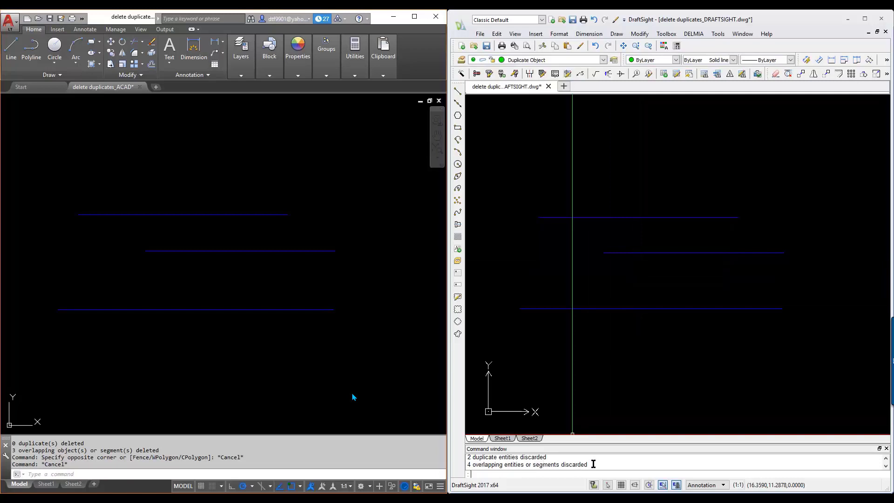
left_click_drag(593, 464, 466, 465)
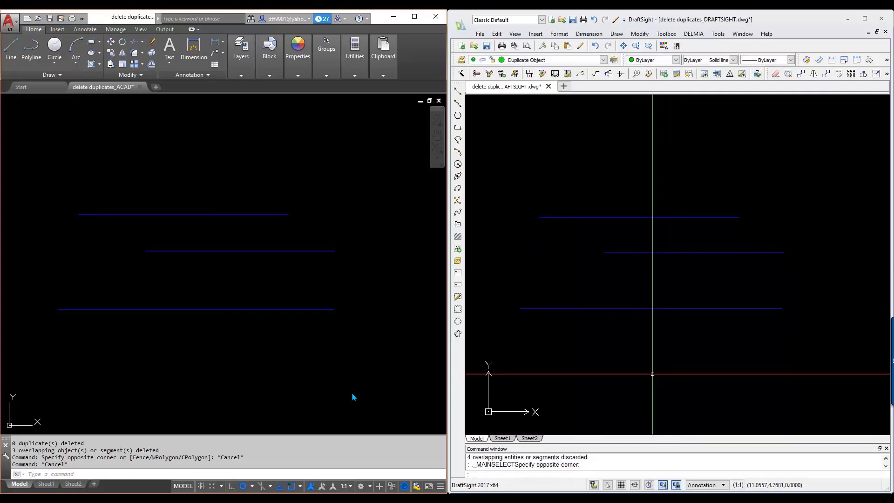
left_click(653, 374)
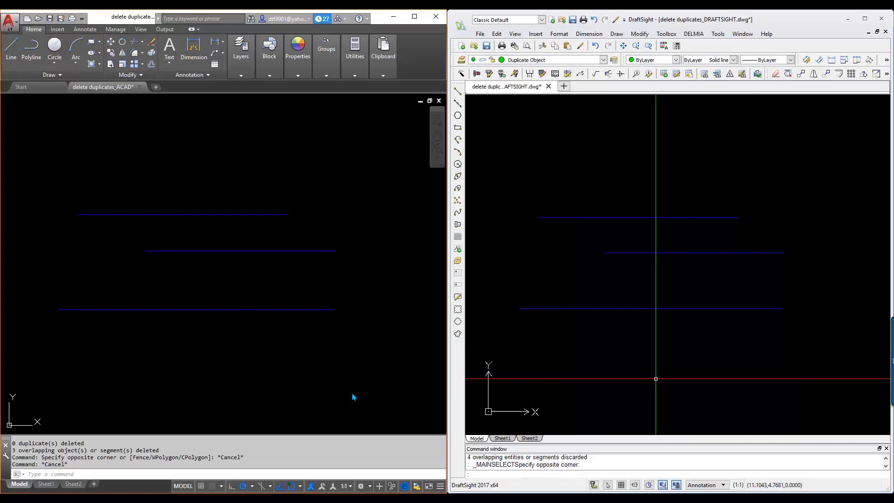
right_click_drag(654, 374, 655, 415)
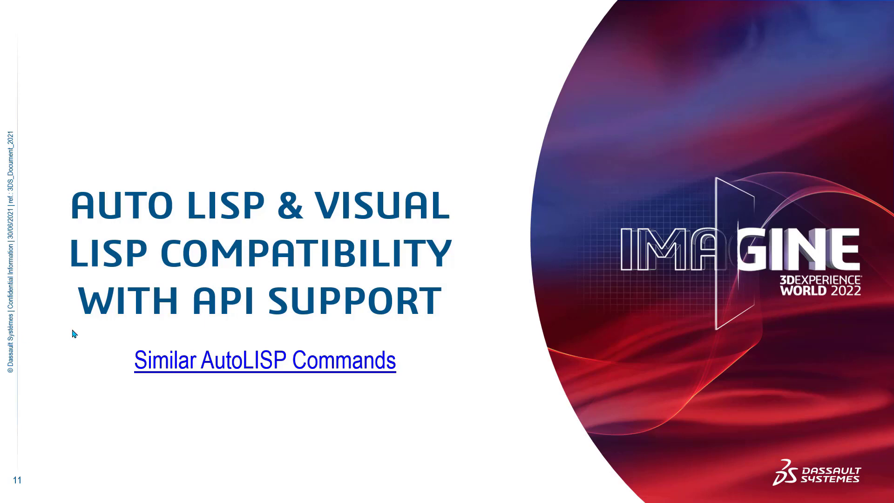
left_click(339, 371)
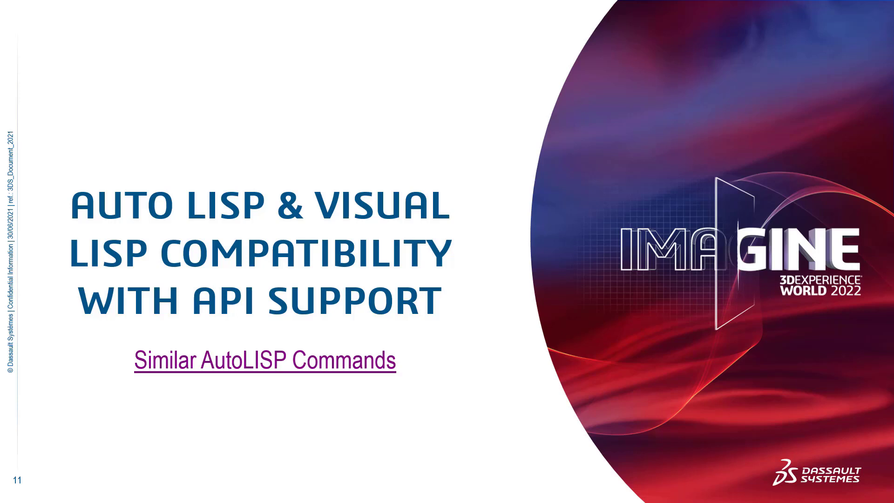
left_click(552, 204)
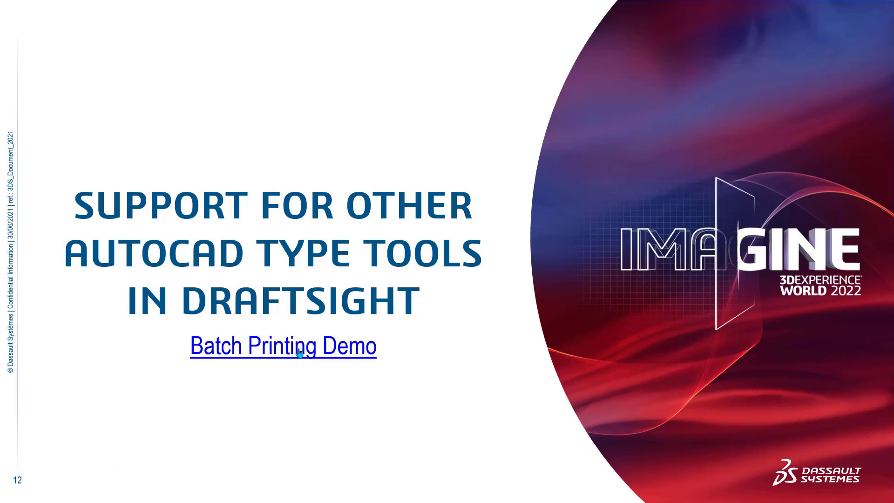
left_click(322, 356)
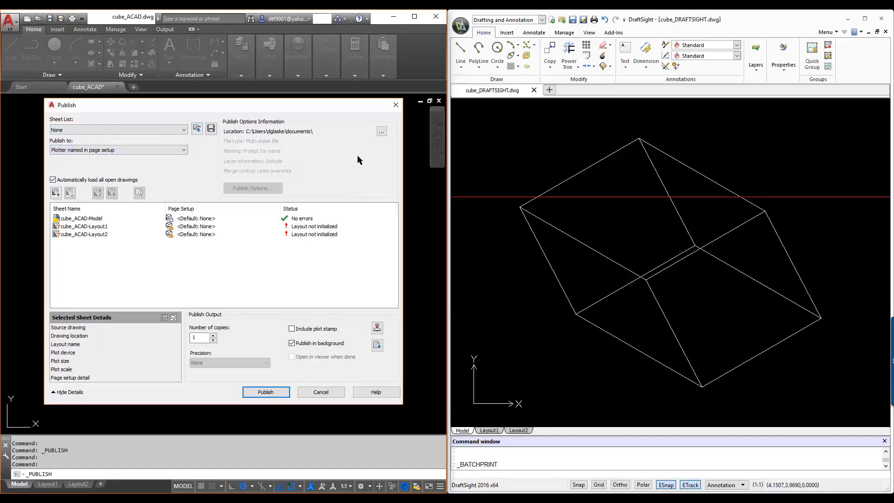
Examine AutoCAD's Publish output folder choice and the details of the cube_ACAD-Model sheet, and leave without publishing.
left_click(381, 132)
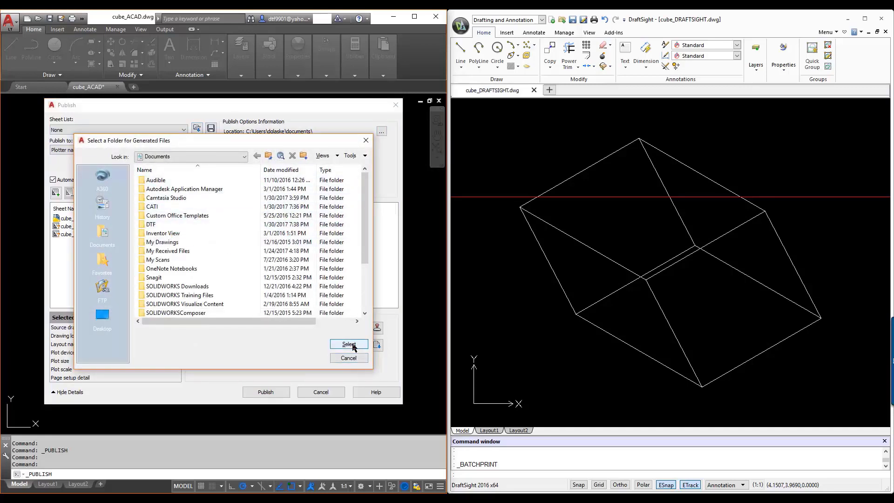
left_click(349, 357)
left_click(68, 221)
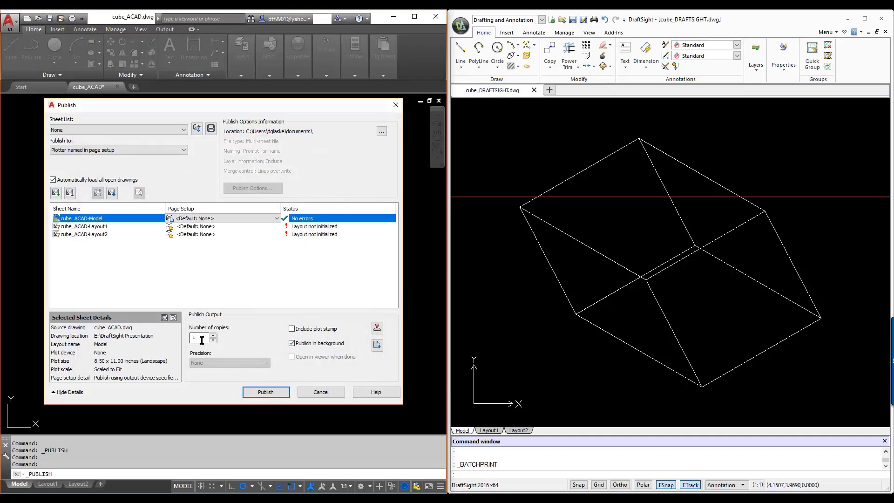
left_click(321, 392)
Switch to DraftSight and start Batch Print with the currently open drawings added.
left_click(460, 256)
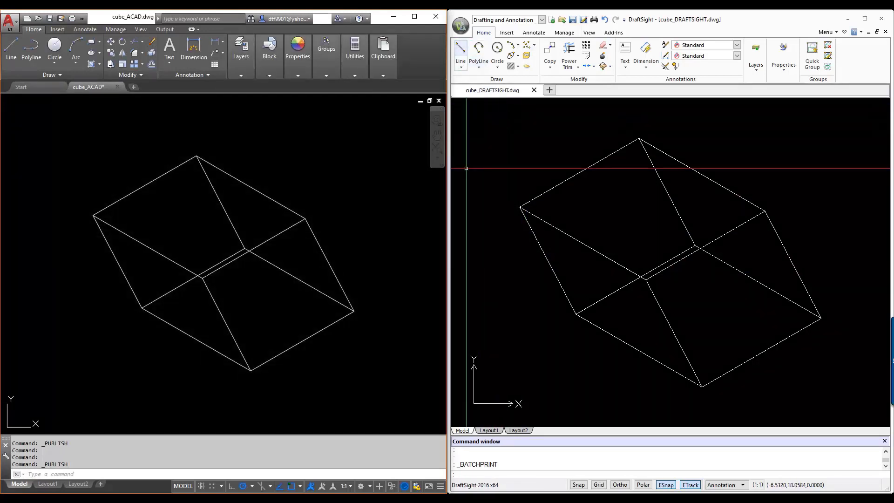
left_click(459, 23)
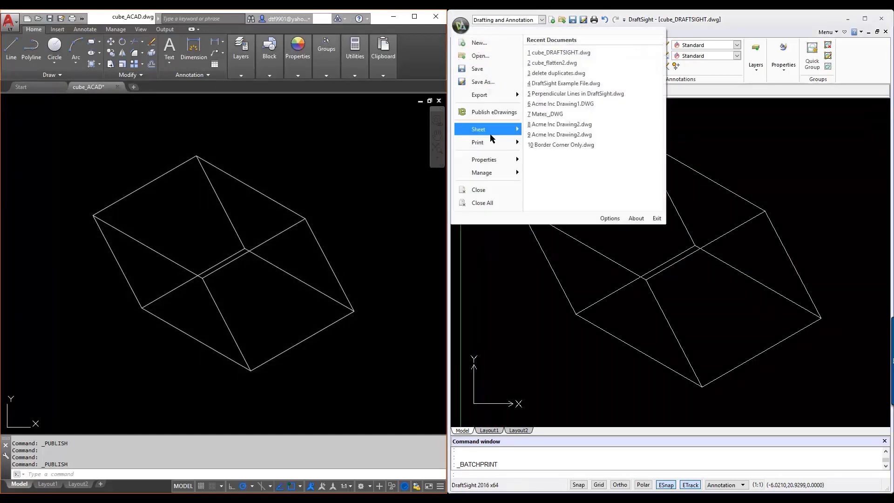
mouse_move(498, 147)
left_click(602, 140)
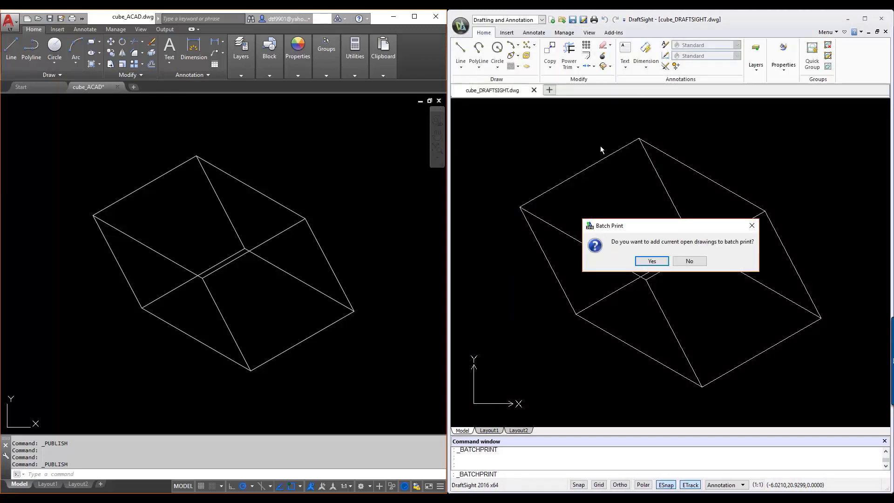
left_click(655, 262)
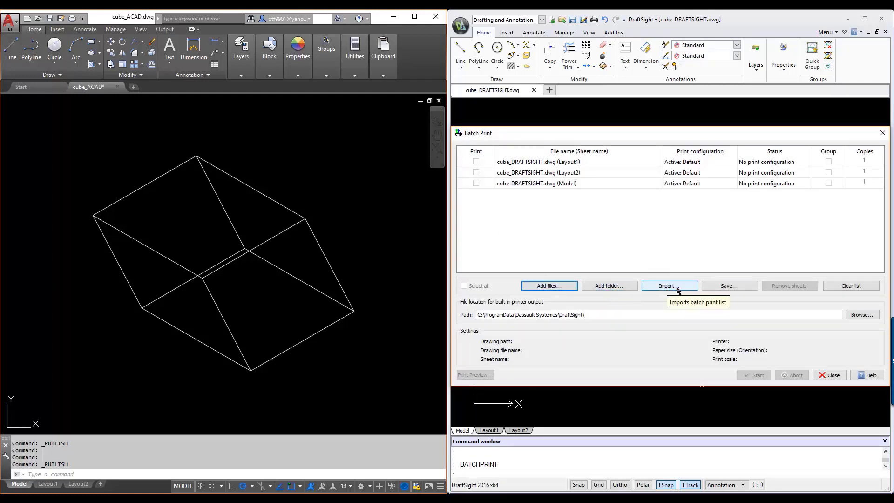
Inspect Batch Print's output folder choice and the option of saving the print list on closing, cancelling both.
left_click(864, 315)
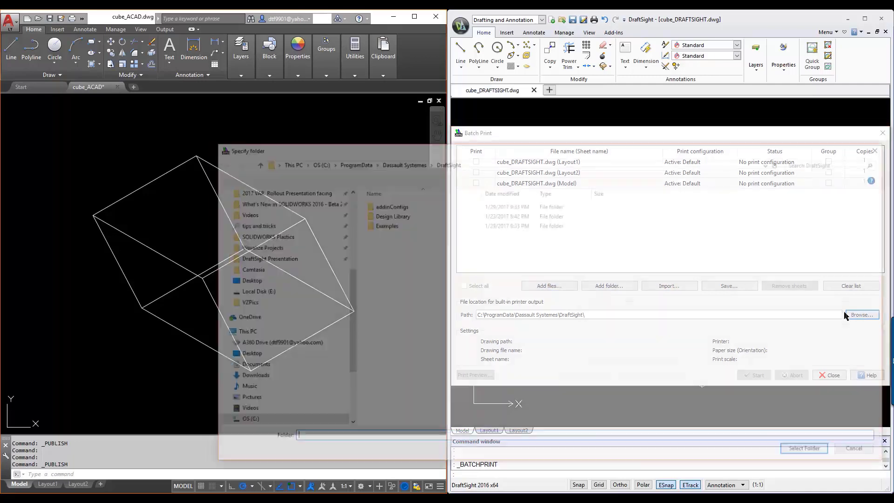
left_click(861, 452)
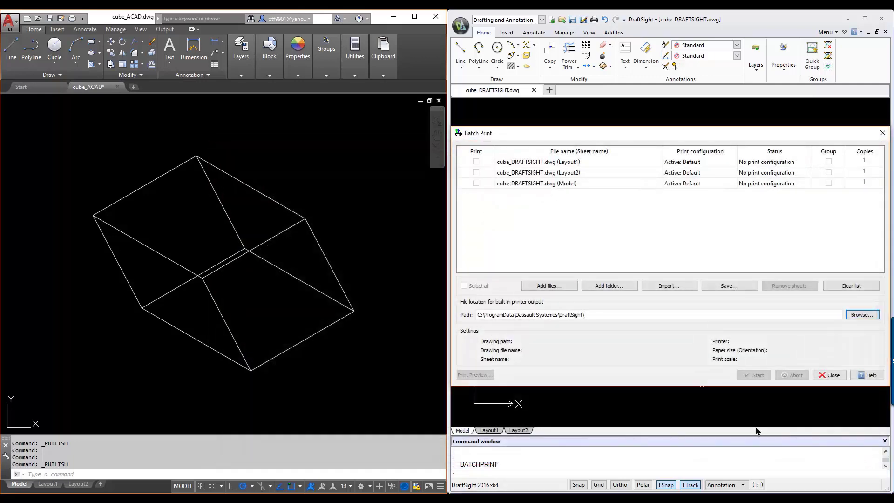
left_click(828, 376)
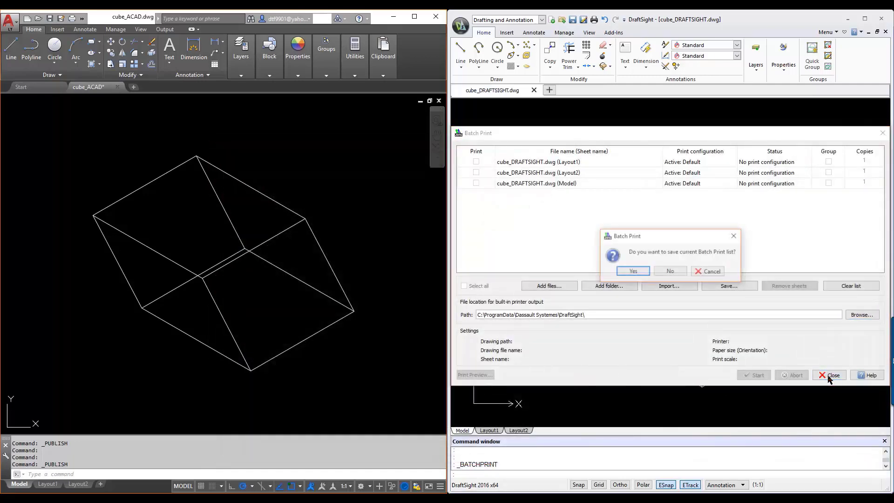
left_click(639, 273)
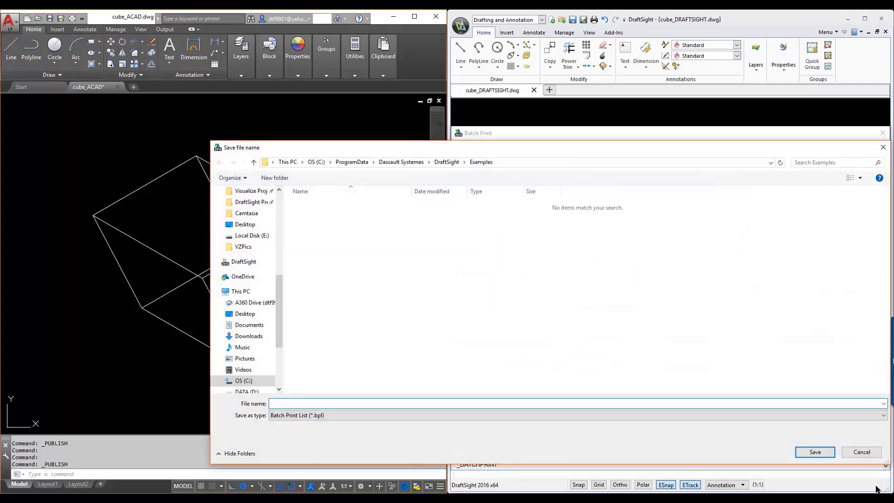
left_click(859, 451)
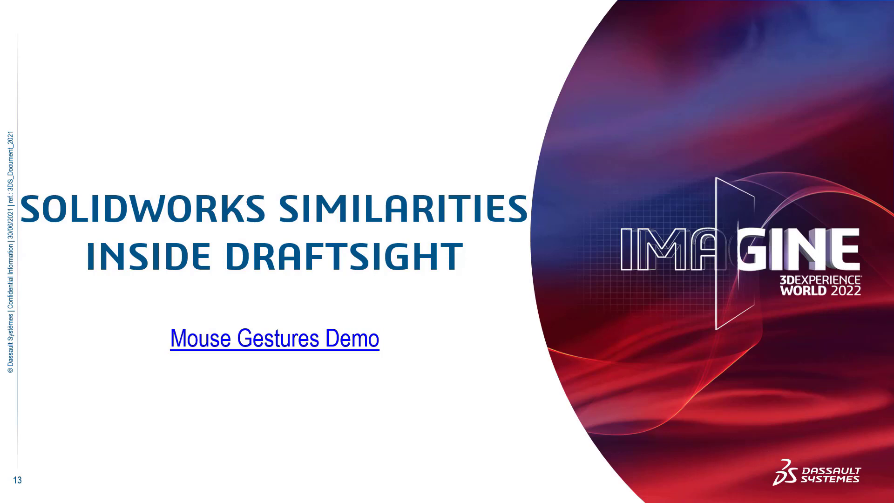
left_click(348, 351)
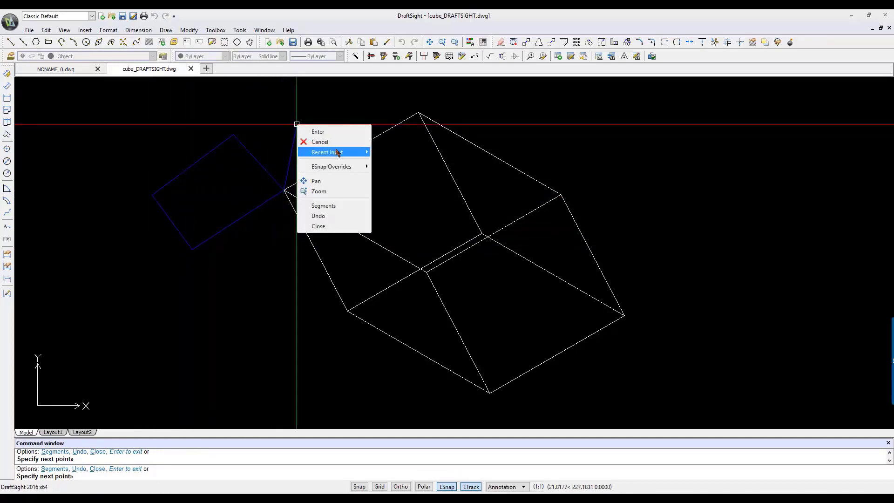
Show only the commands assigned to mouse gestures, accept the 8-gesture setup, and save the cube drawing with a mouse gesture.
left_click(241, 31)
left_click(285, 269)
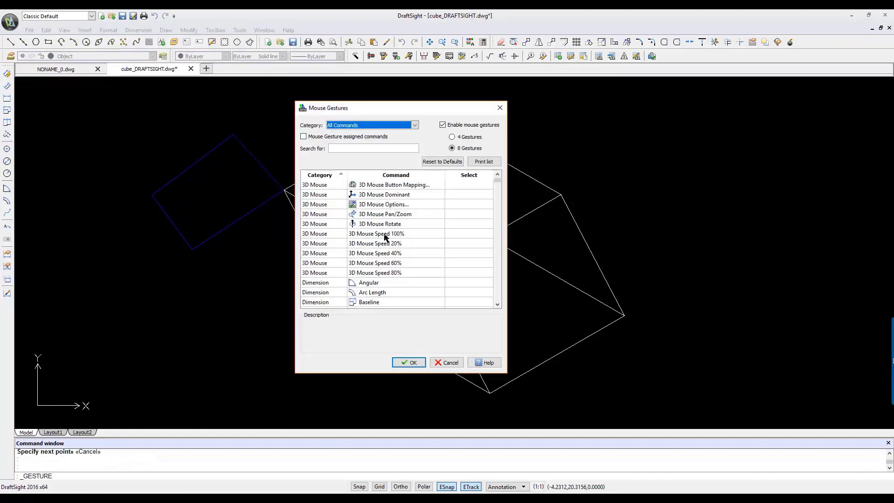
scroll(504, 186, "down", 20)
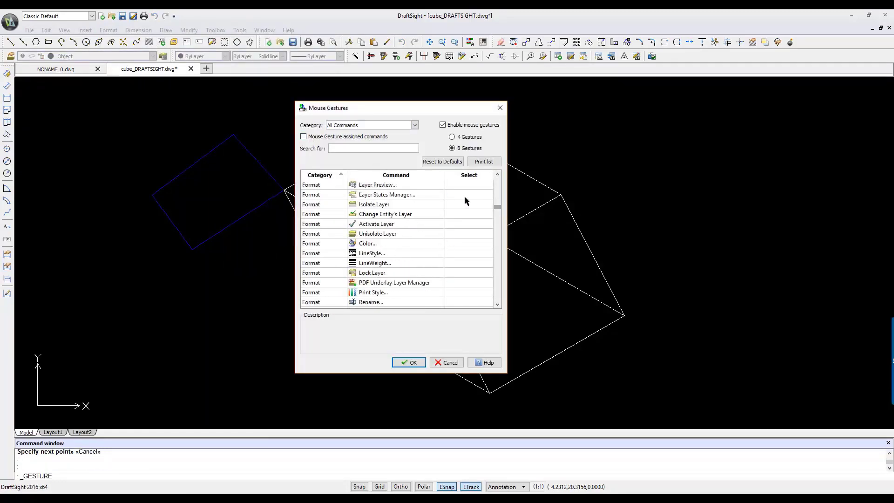
left_click(304, 137)
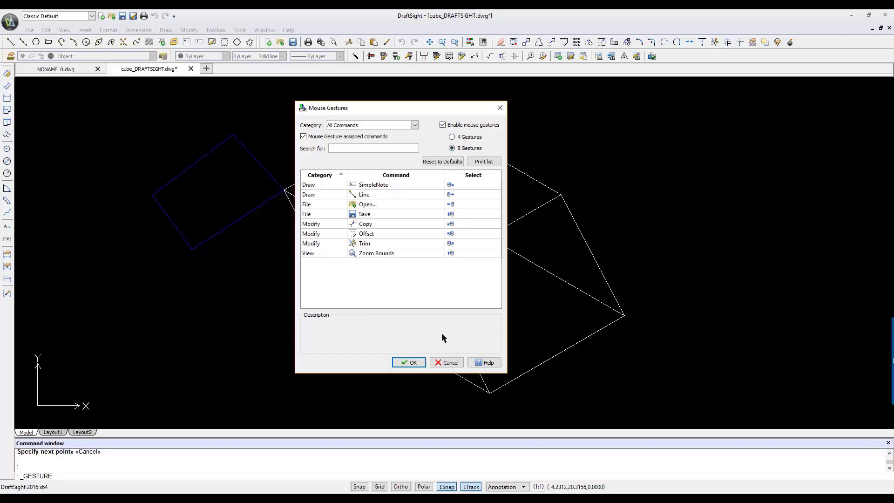
left_click(412, 363)
right_click_drag(259, 275, 281, 279)
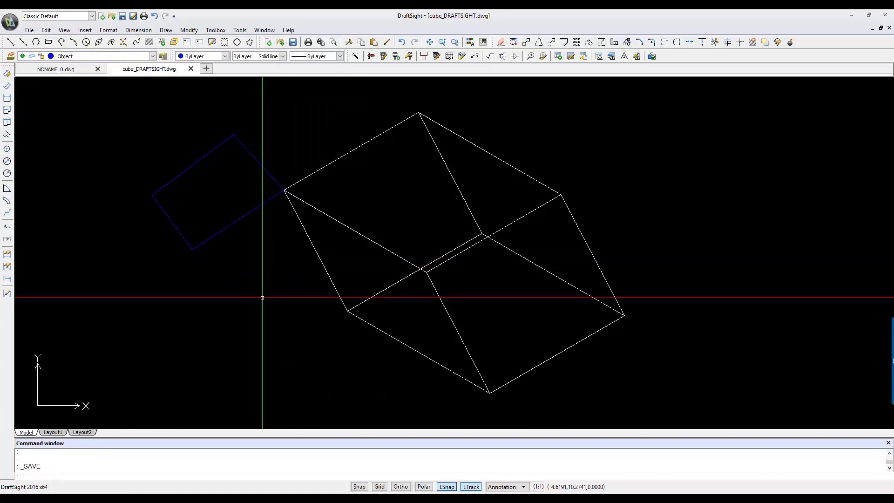